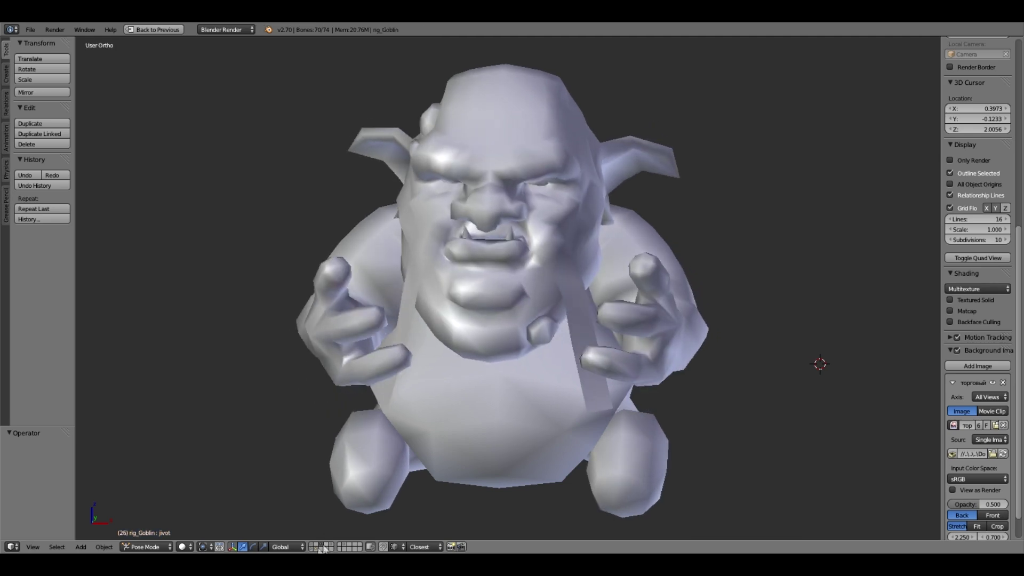
- Show the goblin's armature layer together with its mesh
left_click(324, 544)
middle_click_drag(511, 304, 557, 267)
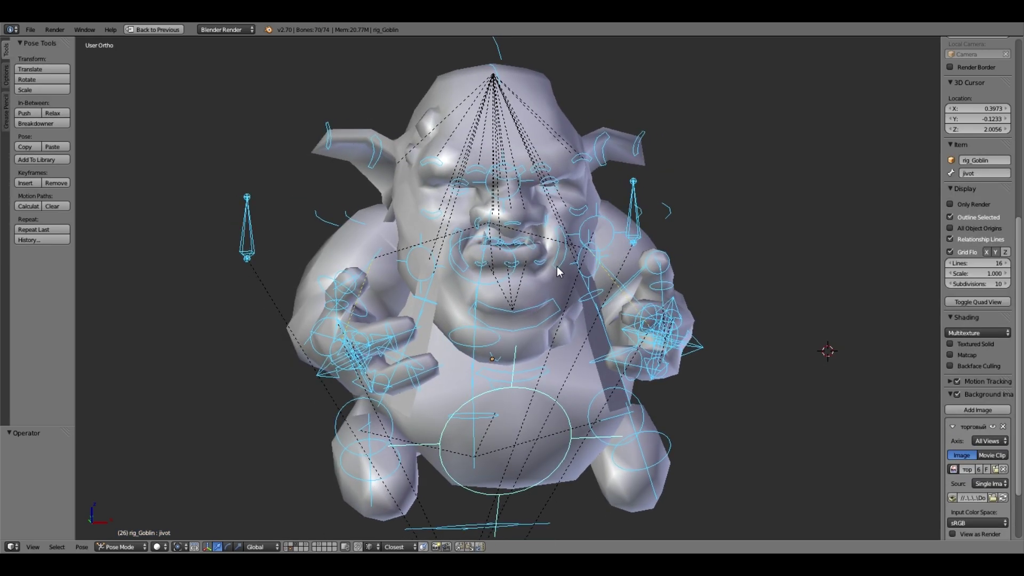
scroll(559, 269, "up", 3)
- Try rotating the chin bone podborodok1 about its local X axis
right_click(548, 305)
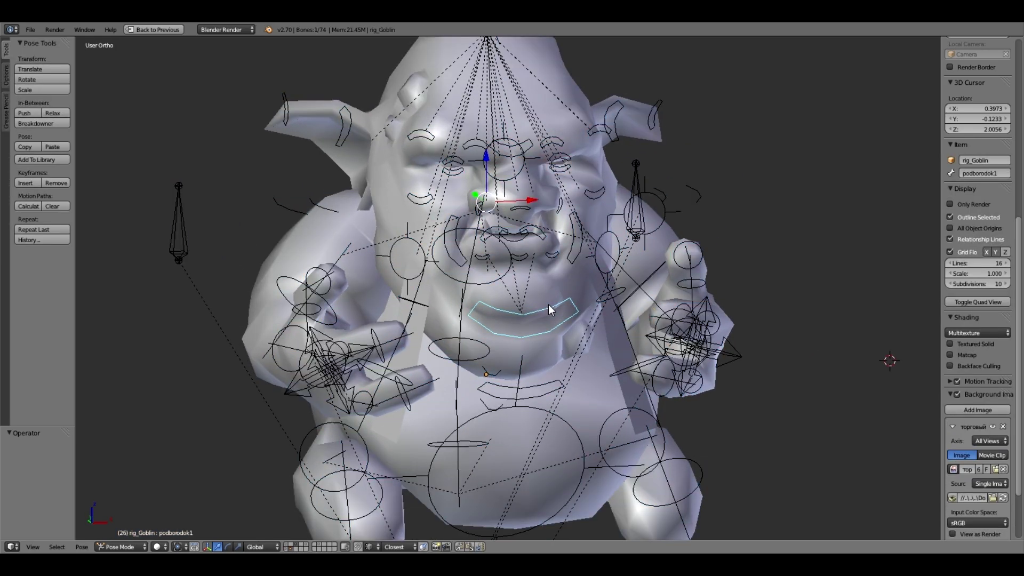
key("r")
key("x")
key("x")
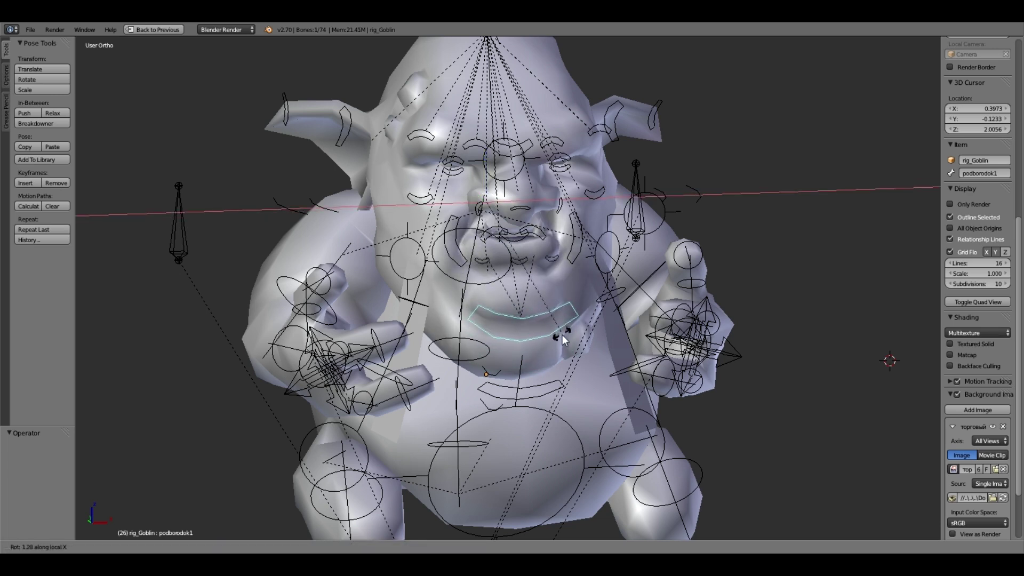
right_click(562, 334)
- Try rotating the goblin's right lower eyelid bone vekaN.R about its local X axis
right_click(460, 173)
scroll(459, 173, "up", 3)
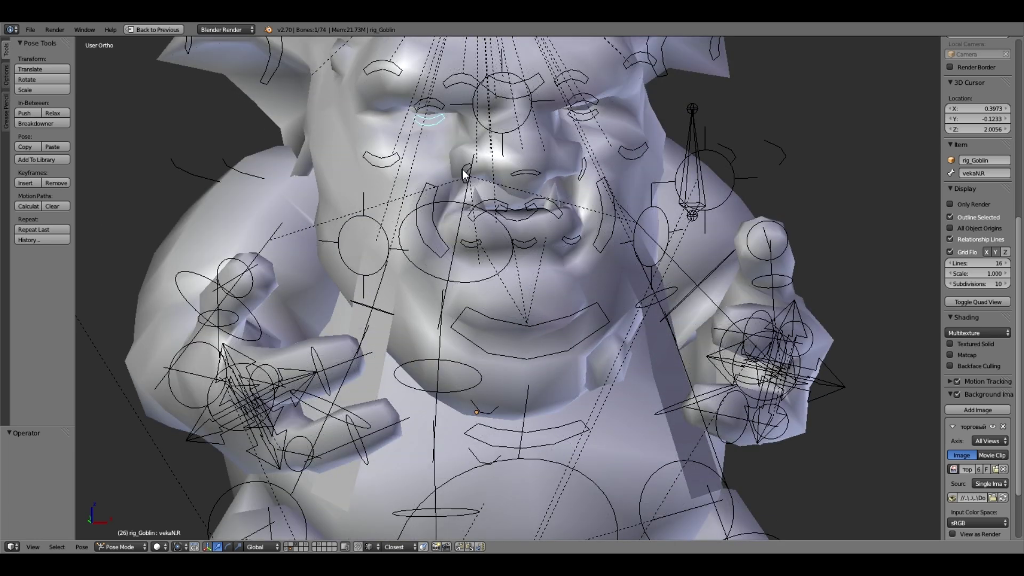
key("x")
key("x")
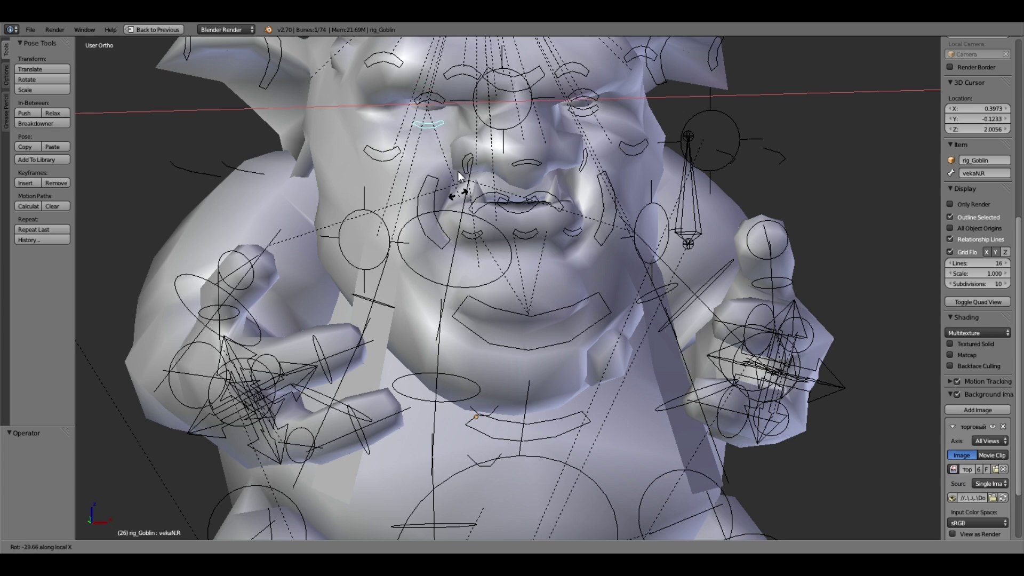
- Select the eye-centre bone center_glaz, and switch to the goblin's body mesh Cube.004 in Object Mode
right_click(518, 128)
scroll(518, 128, "down", 4)
scroll(447, 124, "up", 4)
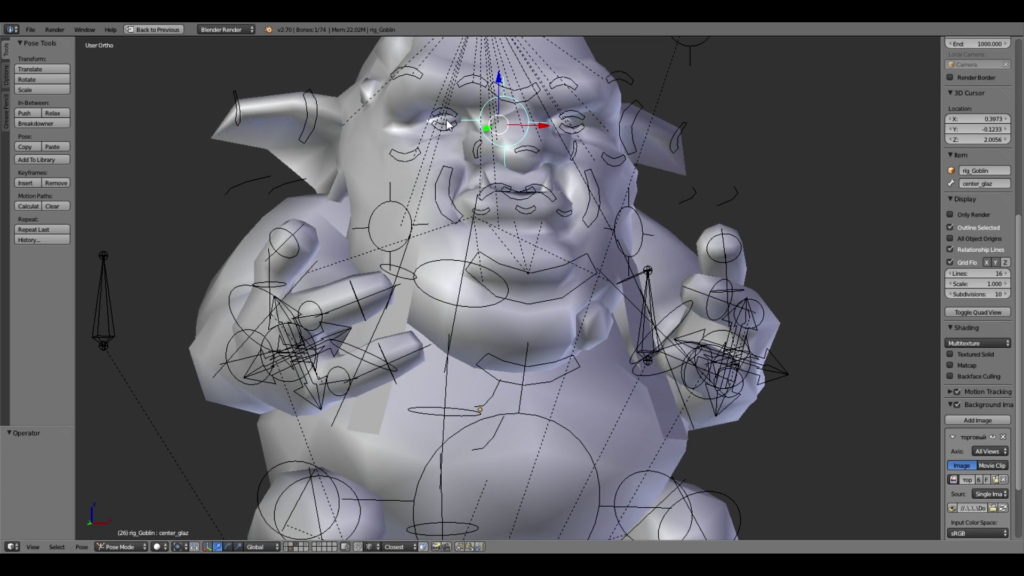
right_click(443, 124)
right_click(426, 119)
key("ctrl+z")
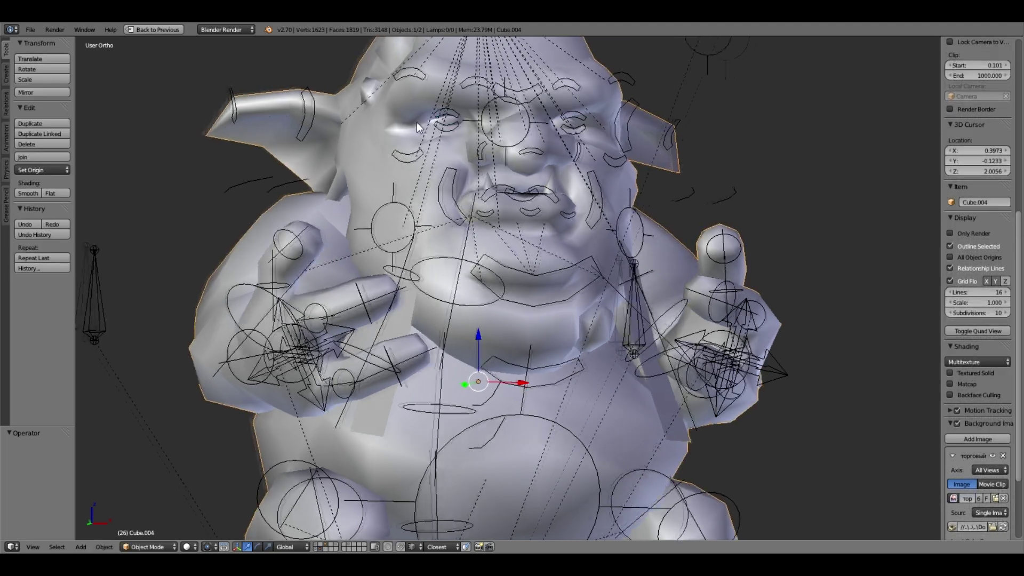
middle_click_drag(417, 122, 459, 174)
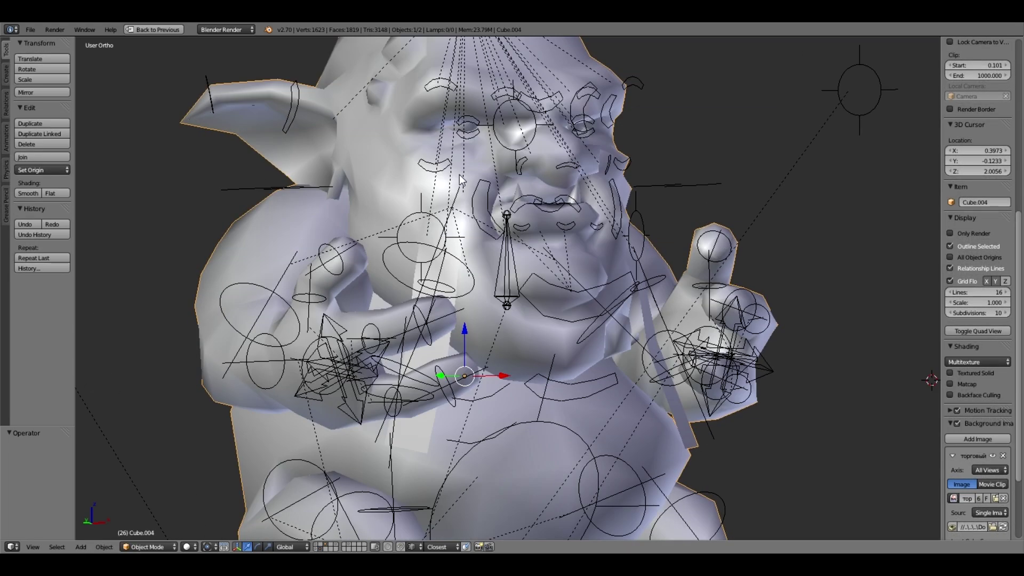
- Show all layers to examine the goblin inside the robot, and return to the goblin's layers only
key("grave")
middle_click_drag(522, 206, 478, 199)
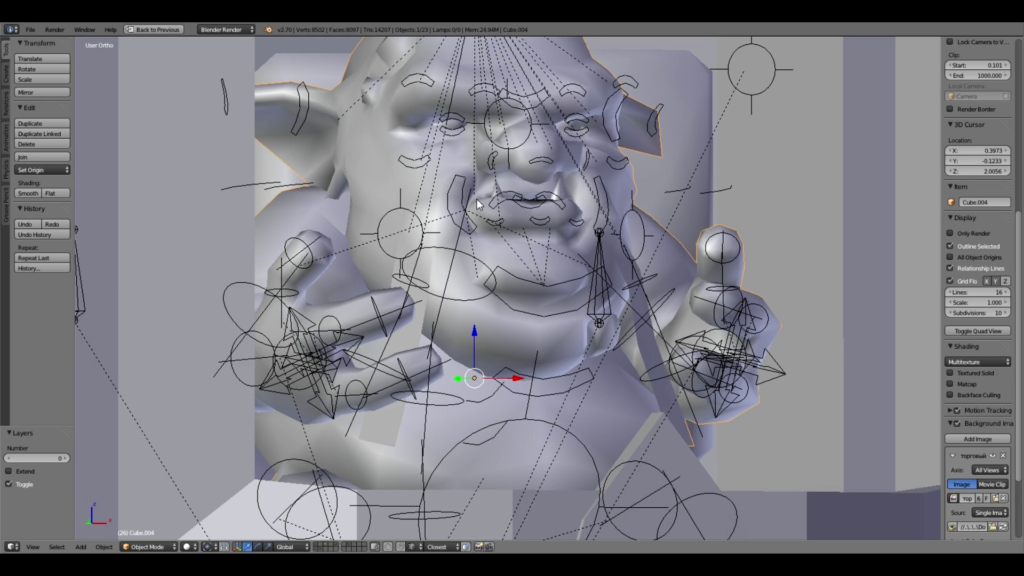
scroll(477, 199, "down", 10)
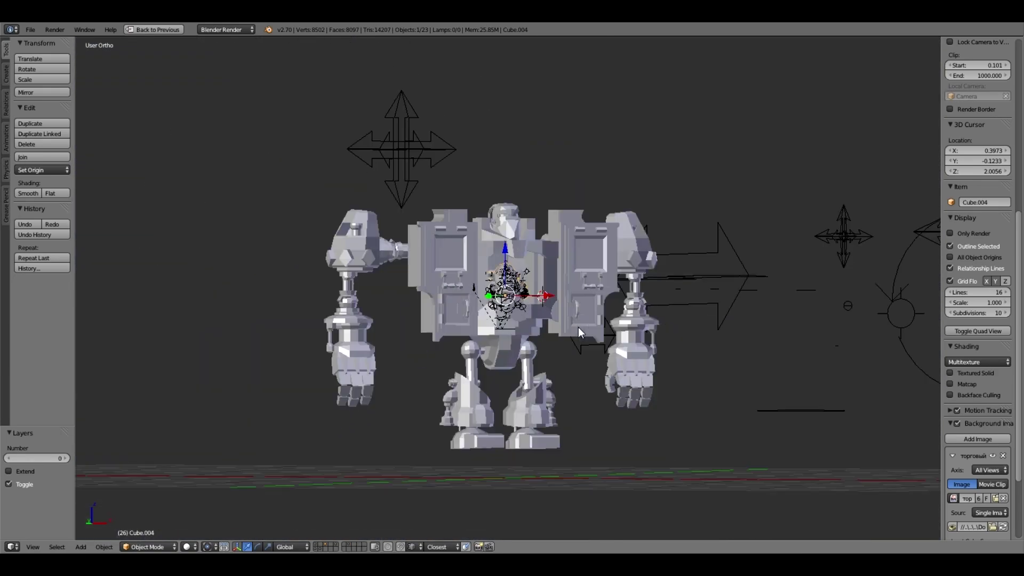
scroll(578, 327, "up", 10)
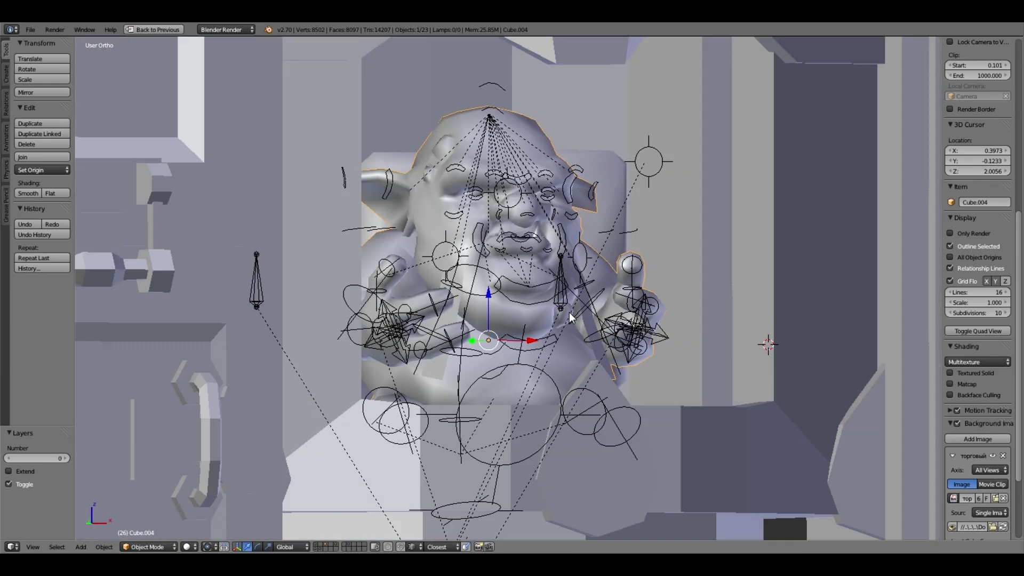
scroll(568, 312, "up", 4)
key("grave")
middle_click_drag(604, 312, 604, 436, "shift")
- Select the left eyebrow bone brov1.L, and try moving the right eyebrow and under-eye bones
right_click(591, 148)
right_click(599, 190)
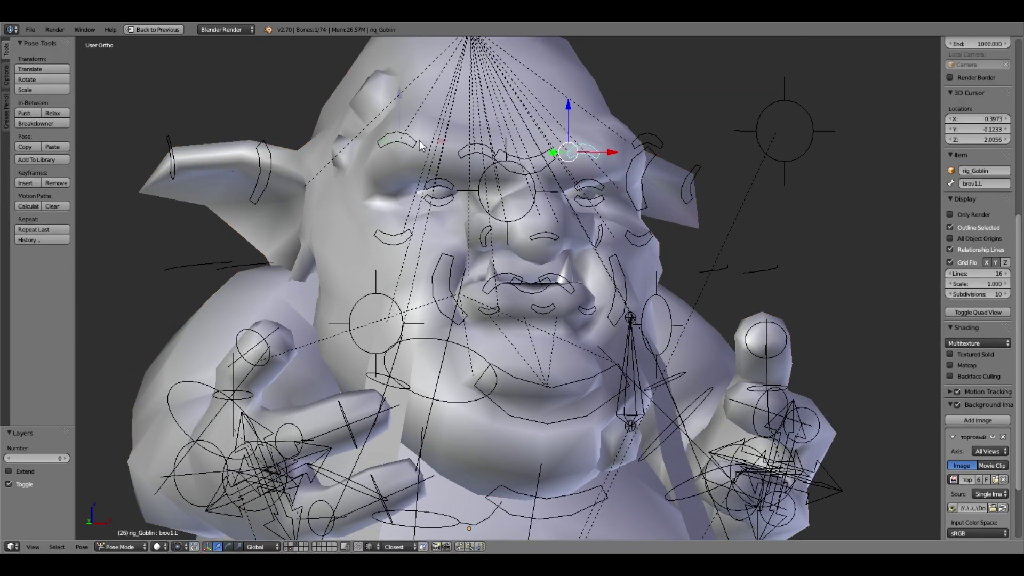
right_click(419, 140)
key("g")
right_click(422, 152)
right_click(396, 239)
key("g")
right_click(392, 235)
- Try moving and scaling the goblin's right cheek bone sheka.R
right_click(379, 304)
key("g")
right_click(380, 285)
key("s")
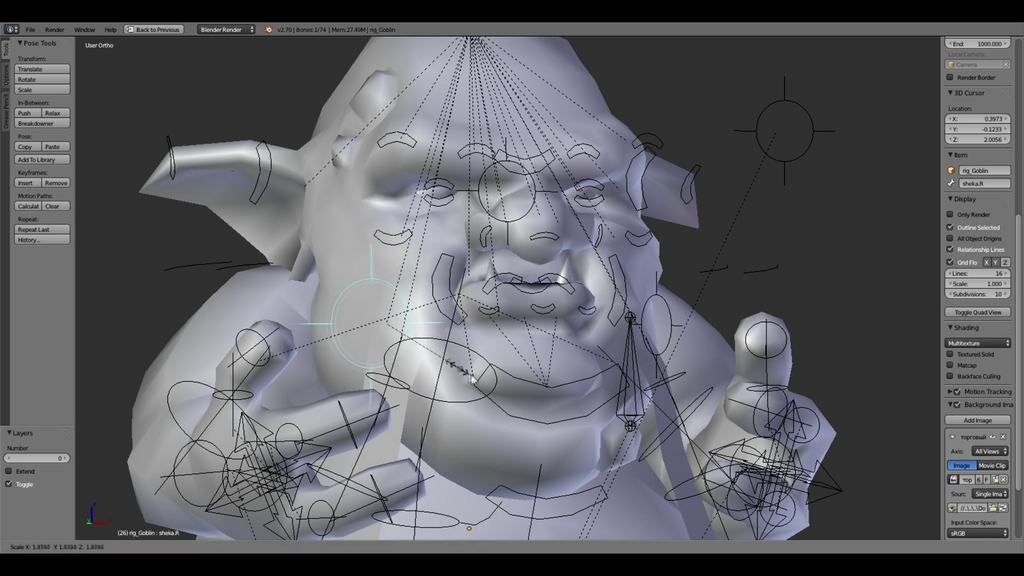
right_click(463, 363)
- Try moving the goblin's upper lip bone gubaV upward
right_click(449, 288)
right_click(450, 290)
key("ctrl+Tab")
right_click(450, 291)
key("g")
left_click(509, 276)
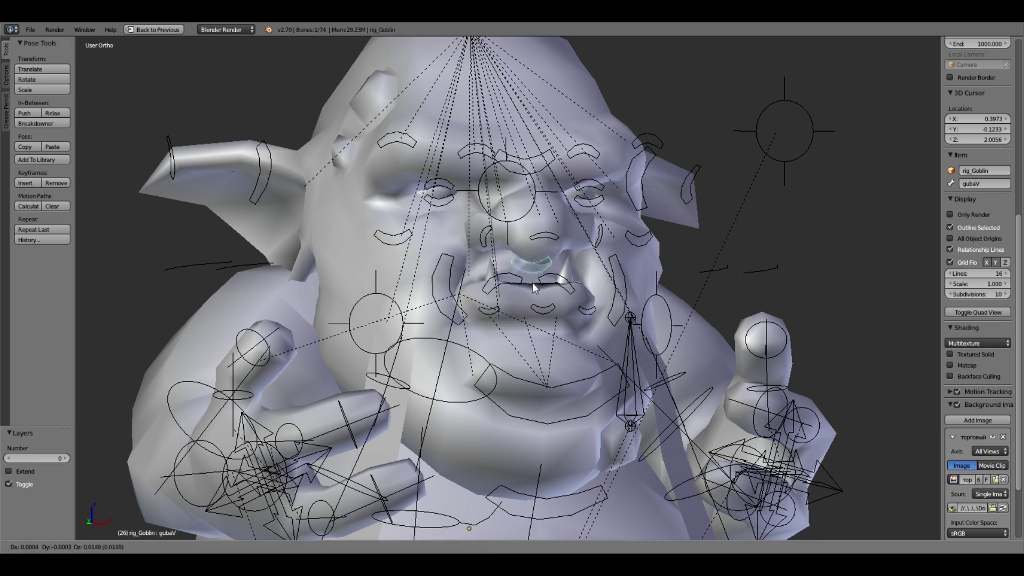
- Try moving the goblin's lower lip bone gubaN downward
right_click(498, 330)
key("g")
right_click(498, 336)
right_click_drag(539, 314, 540, 338)
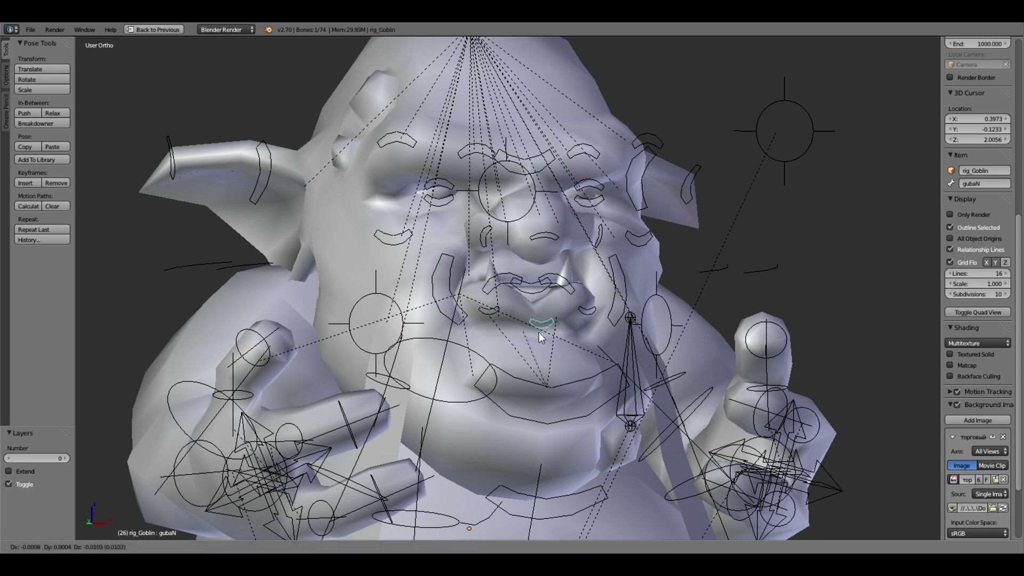
- Try moving and rotating the right hand's IK control ik_ruka.R
right_click(262, 482)
scroll(262, 482, "down", 4)
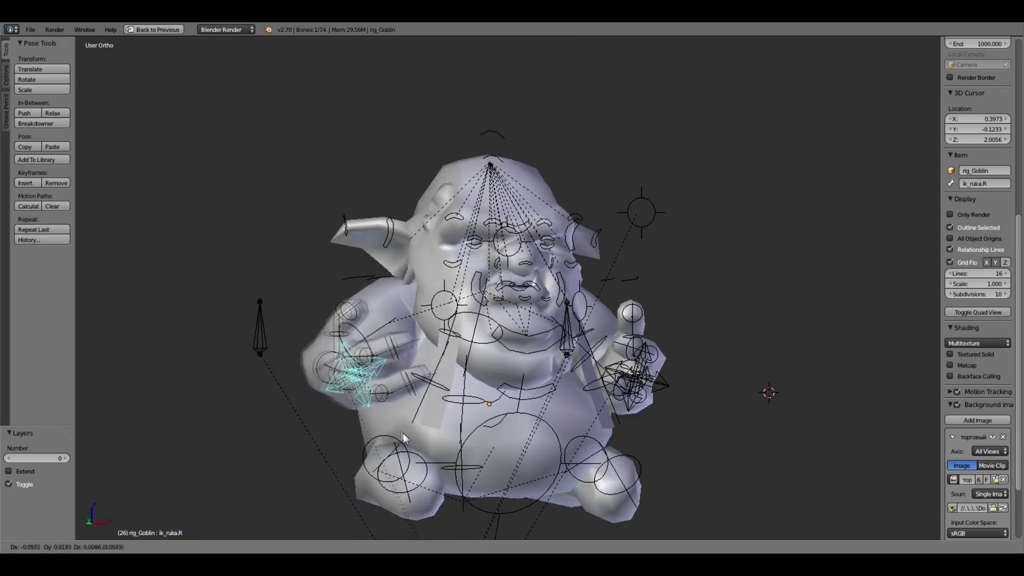
key("r")
key("r")
right_click(506, 462)
- Select the belly bone jivot, and try moving the lower chin bone podborodok2
mouse_move(507, 463)
middle_mouse_down()
mouse_move(496, 463)
mouse_move(510, 445)
middle_mouse_up()
right_click(509, 446)
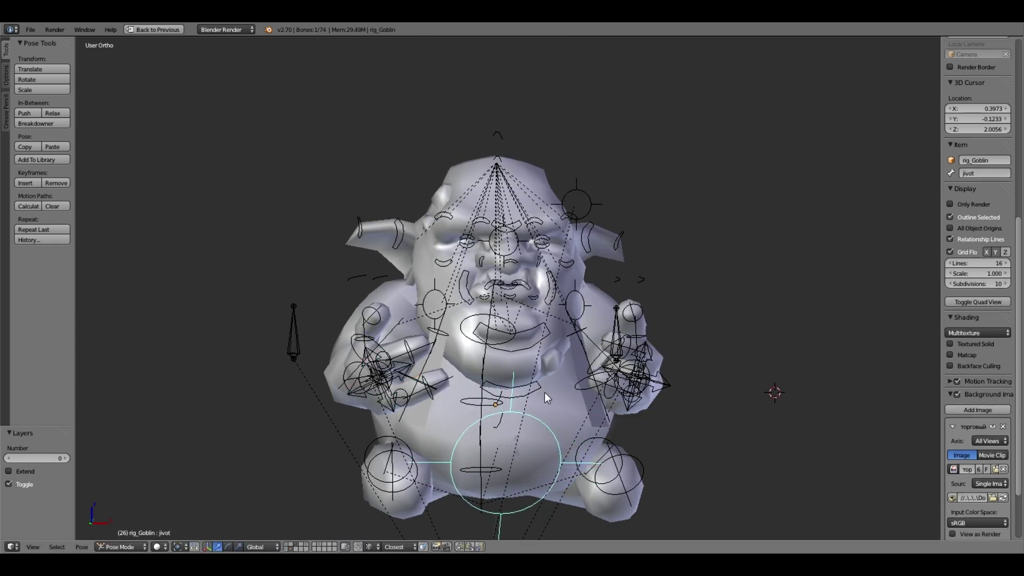
scroll(545, 393, "up", 2)
right_click(536, 440)
key("g")
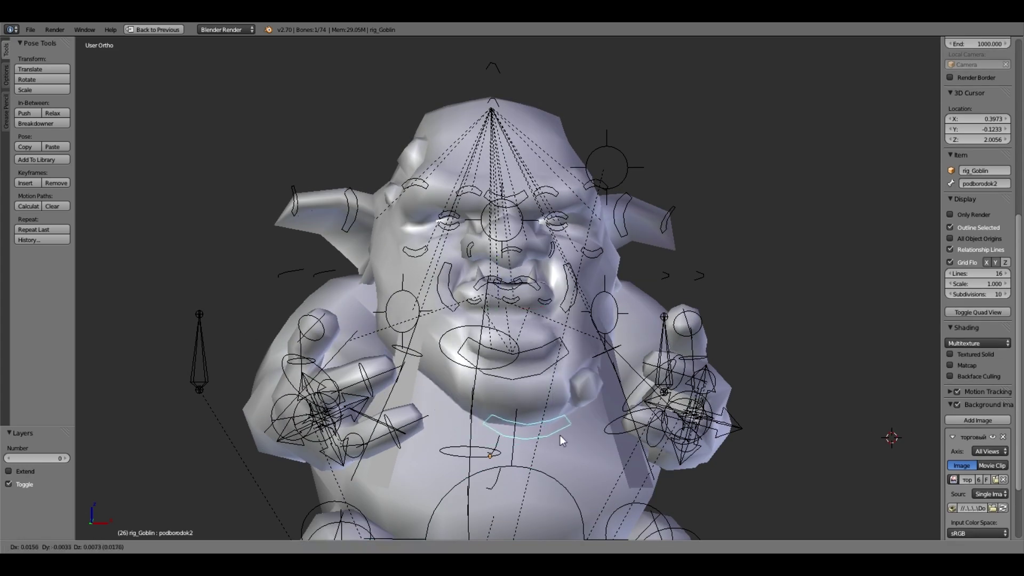
right_click(551, 384)
- Try rotating and moving the control bones at the side of the goblin's head
middle_click_drag(551, 383, 507, 384)
right_click(704, 192)
key("r")
right_click(752, 211)
right_click(653, 199)
key("g")
right_click(647, 212)
right_click(647, 208)
key("g")
right_click(784, 213)
key("Escape")
- Try moving the goblin's nose control bones, including the left nostril bone nozdrya.L
middle_click_drag(524, 281, 511, 253)
key("g")
scroll(512, 254, "up", 2)
right_click(512, 256)
key("g")
right_click(528, 259)
middle_click_drag(655, 184, 638, 169)
scroll(637, 170, "up", 2)
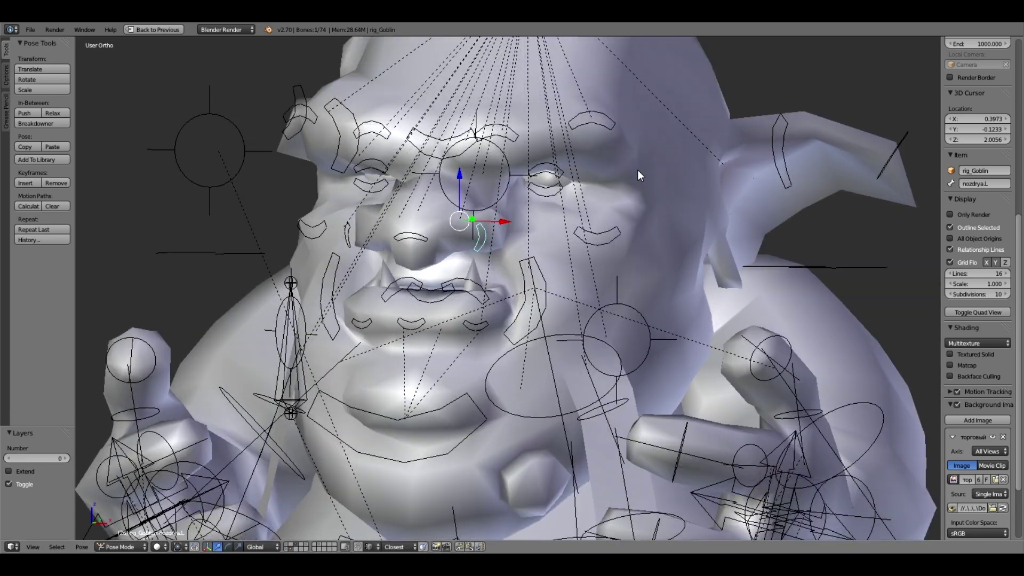
- Turn on the wireframe overlay for the goblin's body mesh Cube.004
key("ctrl+Tab")
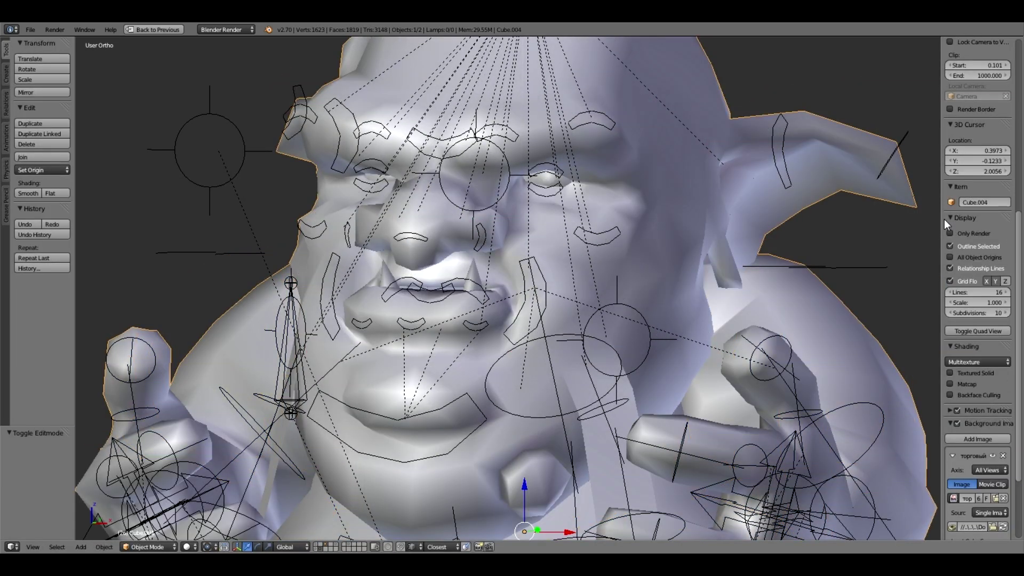
key("ctrl+Up")
left_click(902, 417)
key("ctrl+Up")
middle_click_drag(509, 209, 785, 156)
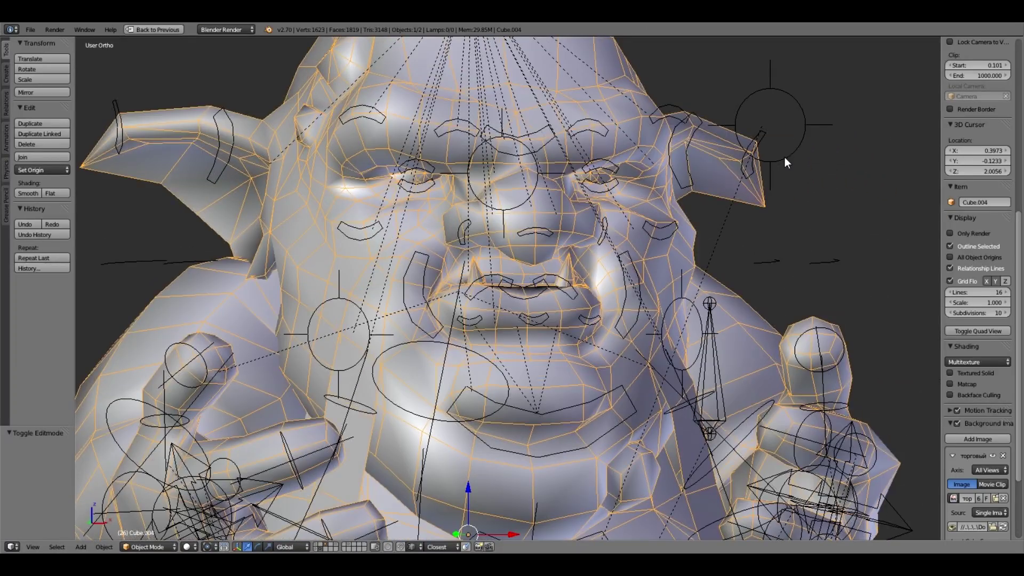
- Move the round control bone floating beside the goblin's ear
right_click(782, 159)
key("g")
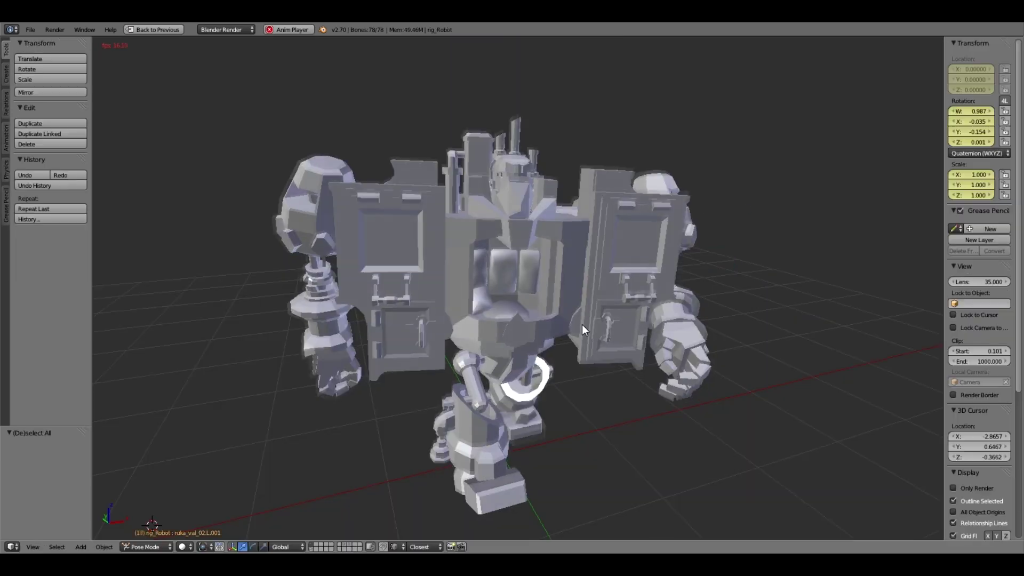
- Show the robot's armature layer, stop the animation playback and restore the full editor layout
middle_click_drag(524, 302, 297, 475)
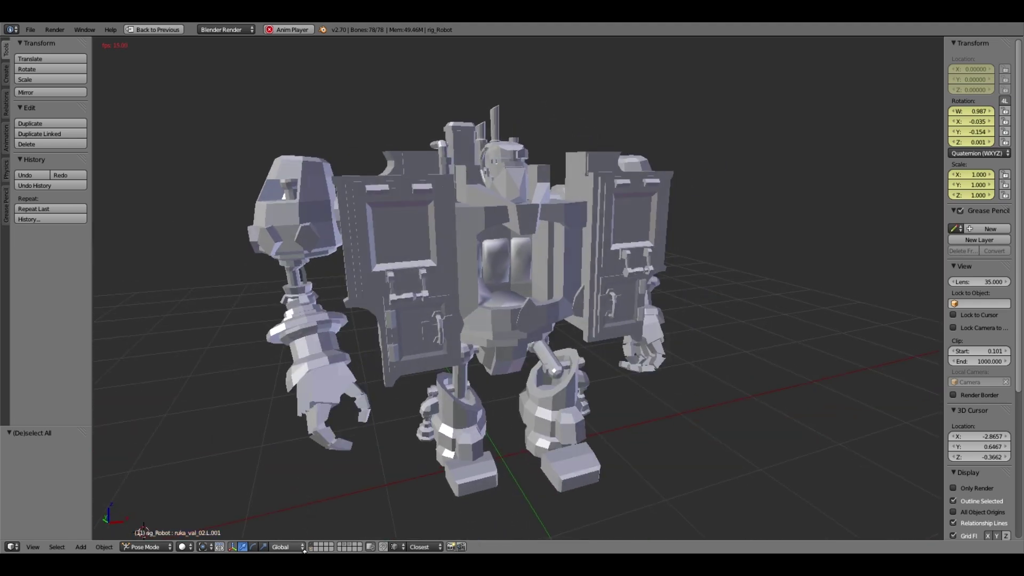
left_click(313, 550, "shift")
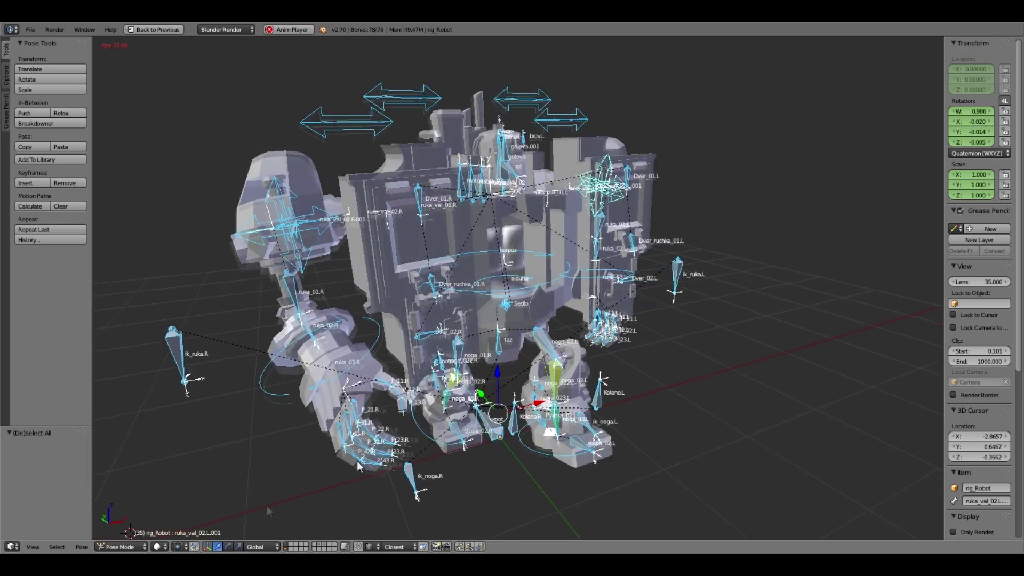
key("alt+a")
key("shift+space")
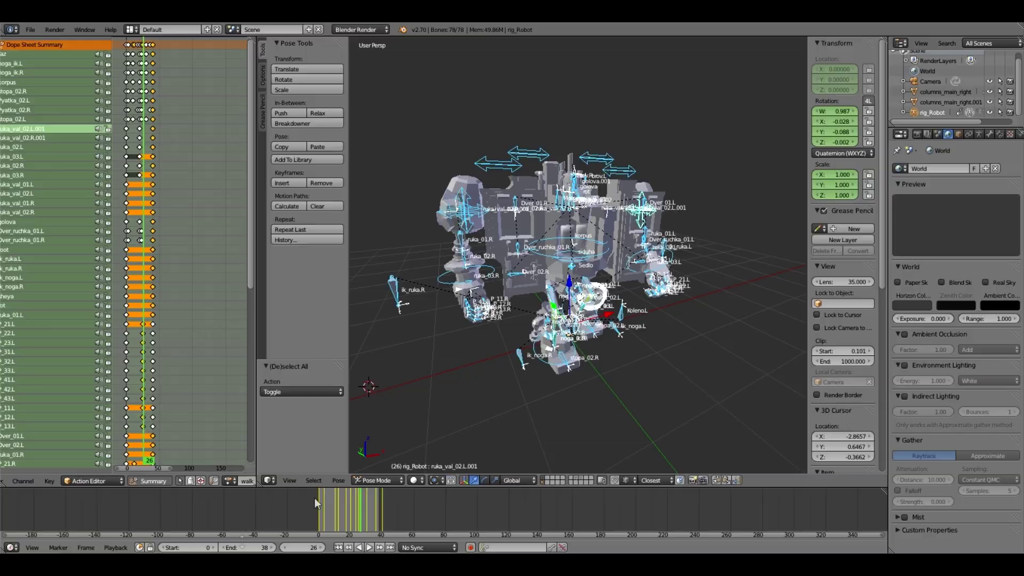
- Assign the walk_02 action to the robot rig, and play it with the end frame set to 29
left_click(231, 482)
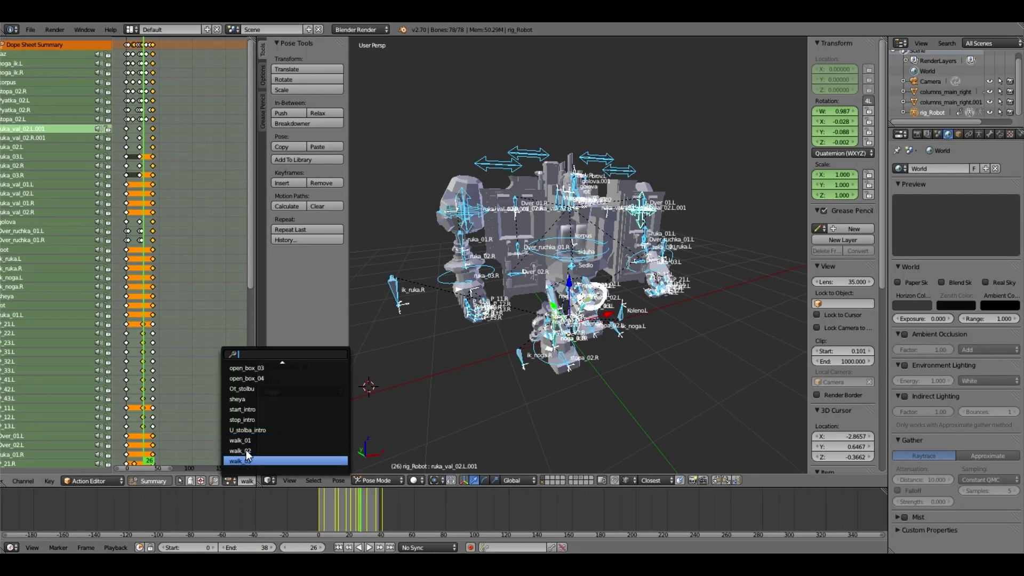
left_click(245, 449)
middle_click_drag(574, 341, 558, 344)
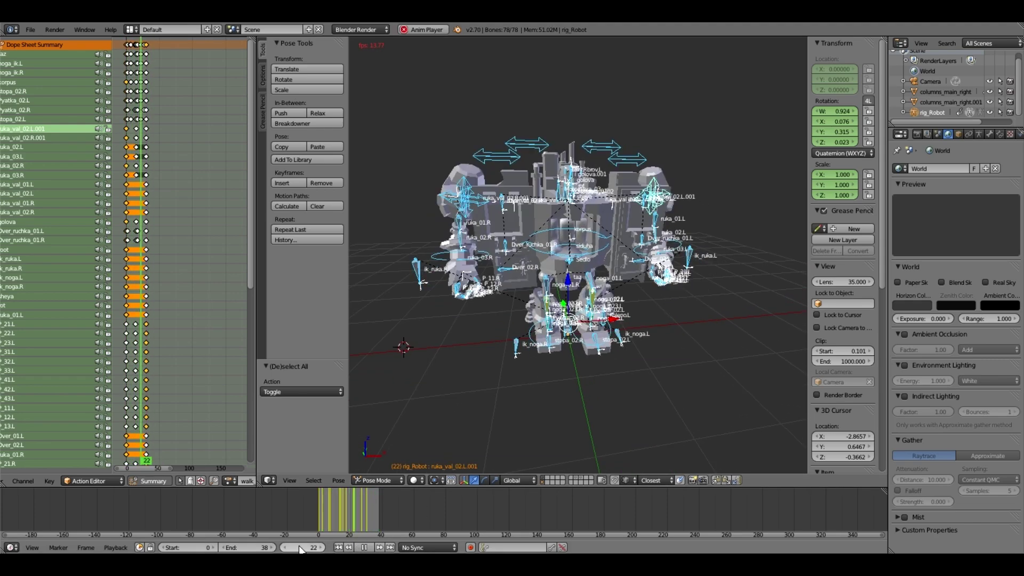
left_click_drag(247, 547, 215, 548)
scroll(596, 289, "up", 1)
middle_click_drag(589, 288, 611, 296)
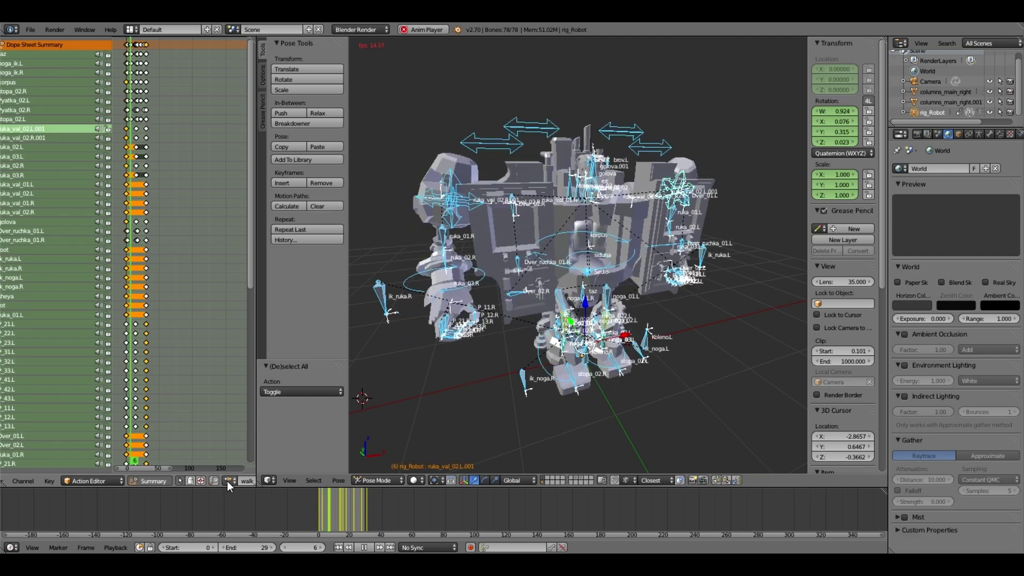
- Assign the walk_03 action to the robot rig and view the walk from another side
left_click(227, 481)
left_click(240, 462)
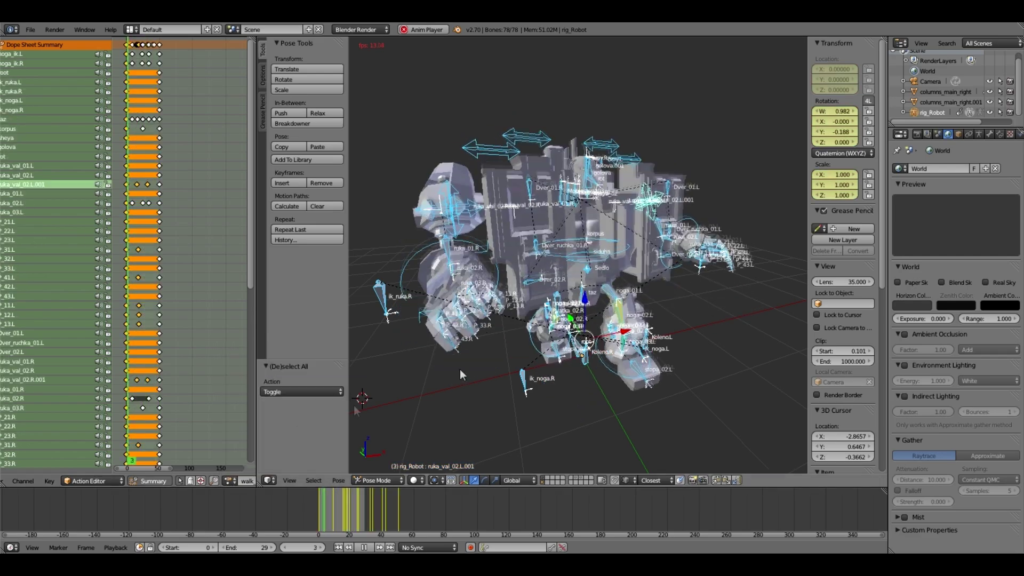
middle_click_drag(654, 326, 589, 311)
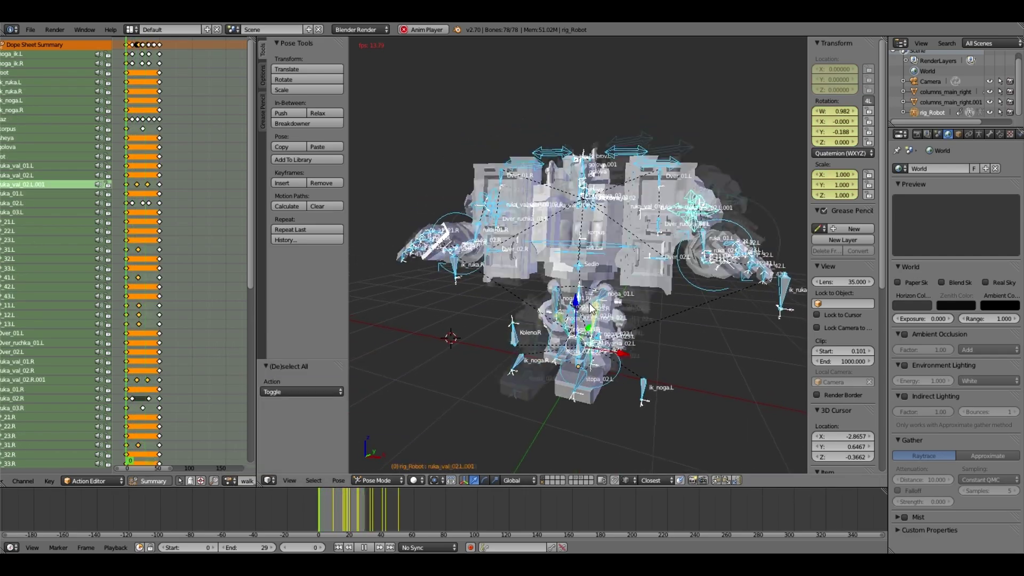
- Show only the robot's mesh layer, and extend the playback's end frame to 49
key("1")
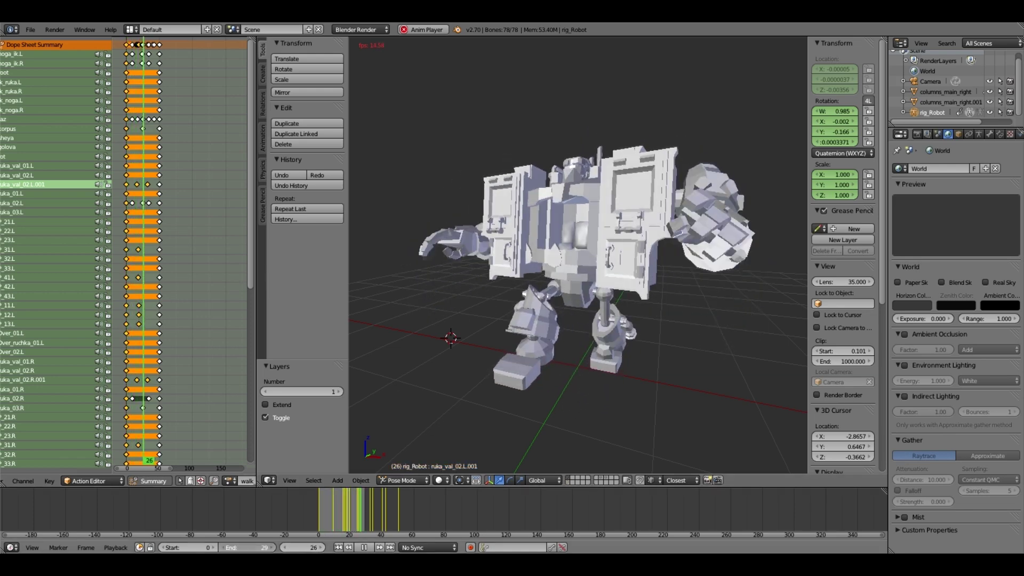
left_click_drag(252, 550, 263, 550)
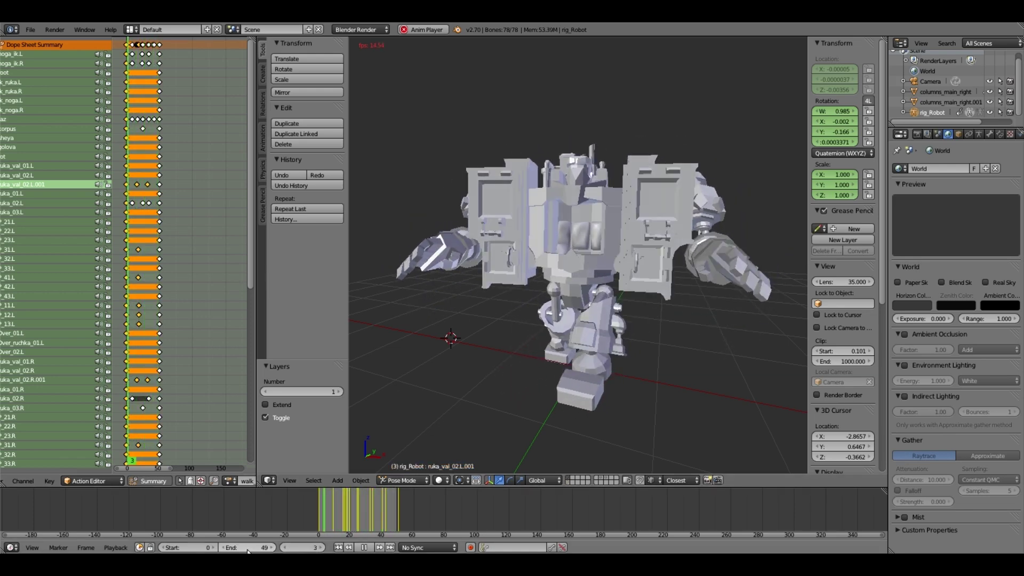
middle_click_drag(606, 320, 520, 387)
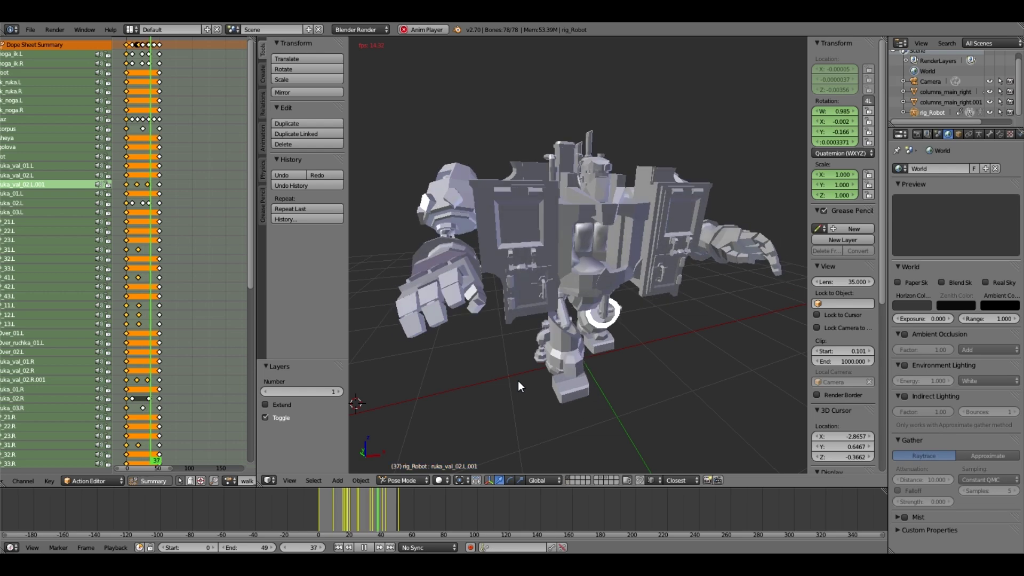
- Stop the playback, return to frame 0 and assign the start_intro action to the robot rig
key("alt+a")
left_click_drag(331, 512, 231, 470)
left_click(229, 481)
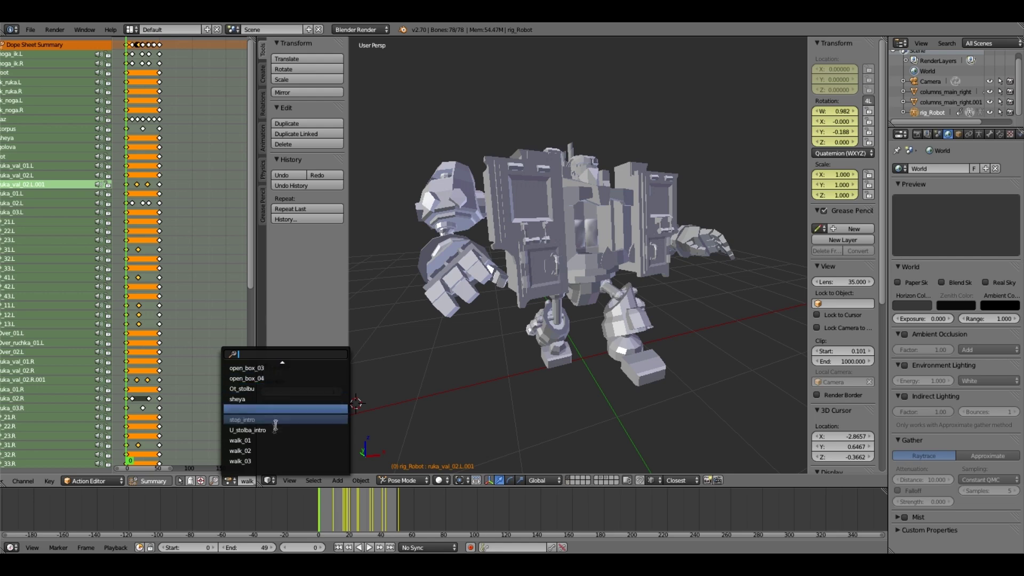
left_click(263, 409)
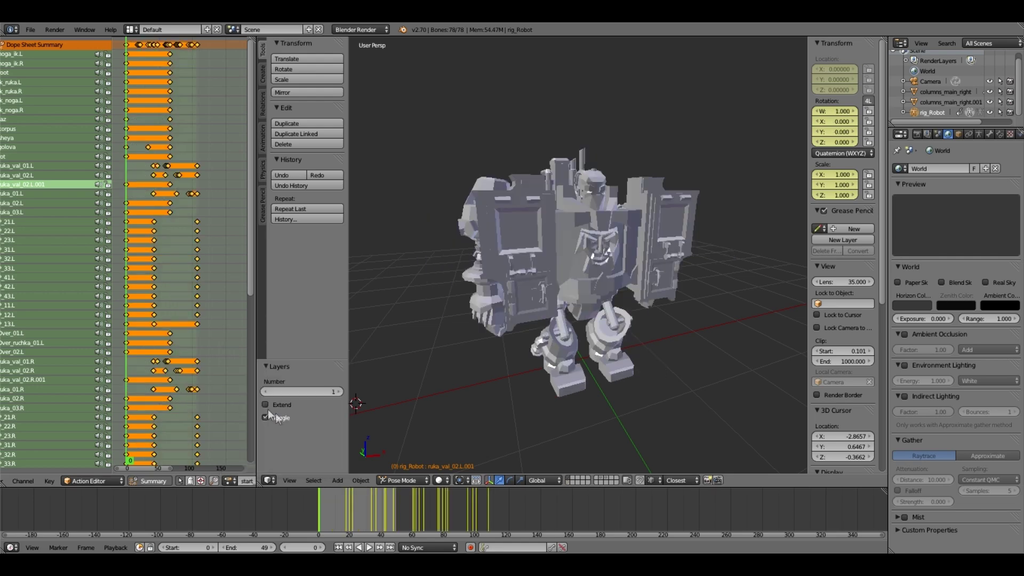
- Scrub the start_intro action to frame 112 and inspect the robot's open cockpit up close
left_click_drag(320, 503, 496, 500)
scroll(579, 318, "up", 4)
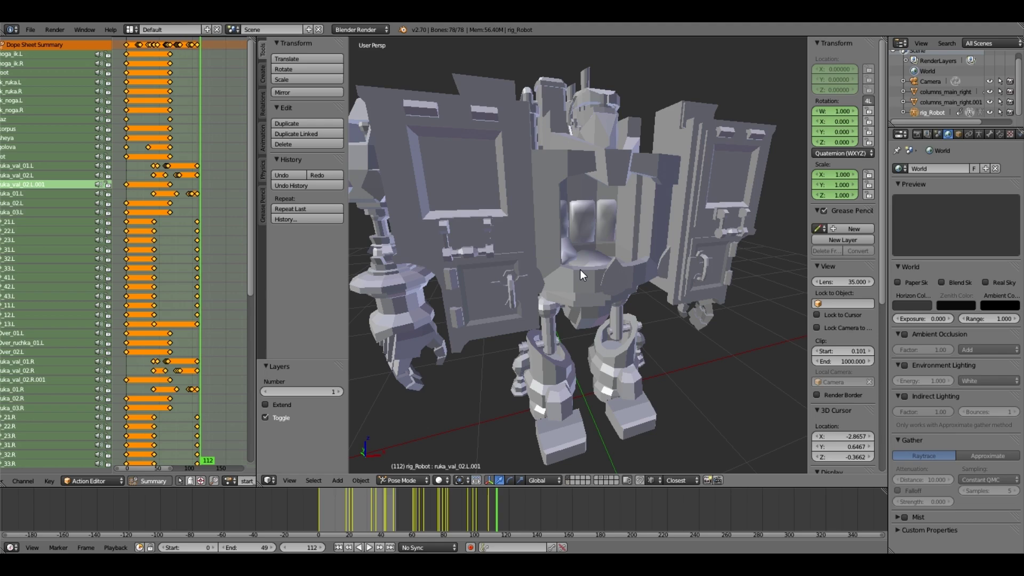
- Show all layers in a maximized 3D view, and hide the layer with the surrounding columns
key("grave")
key("shift+space")
scroll(566, 287, "down", 1)
middle_click_drag(565, 287, 554, 286)
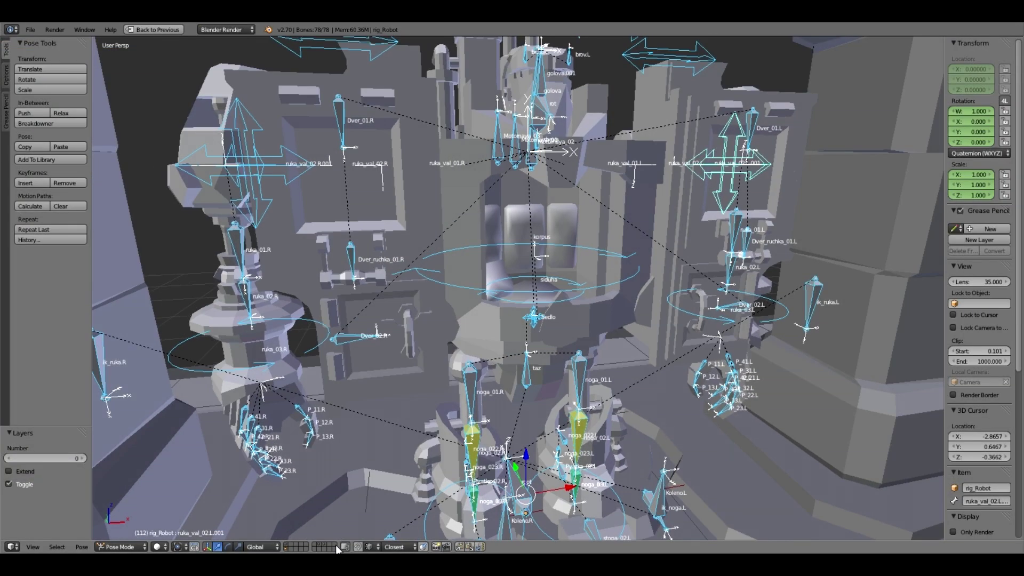
left_click(323, 543, "shift")
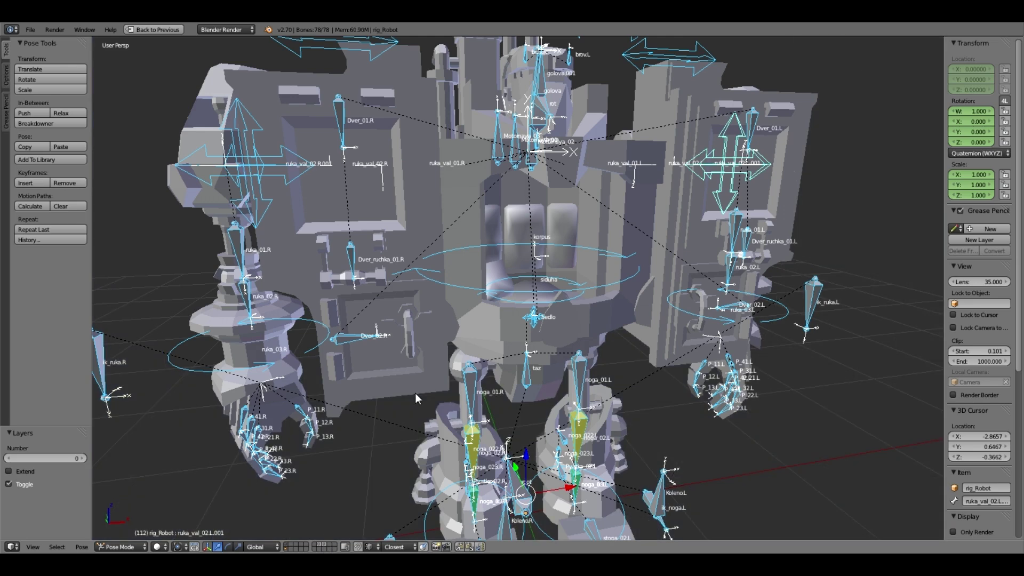
scroll(411, 393, "down", 2)
key("shift+f")
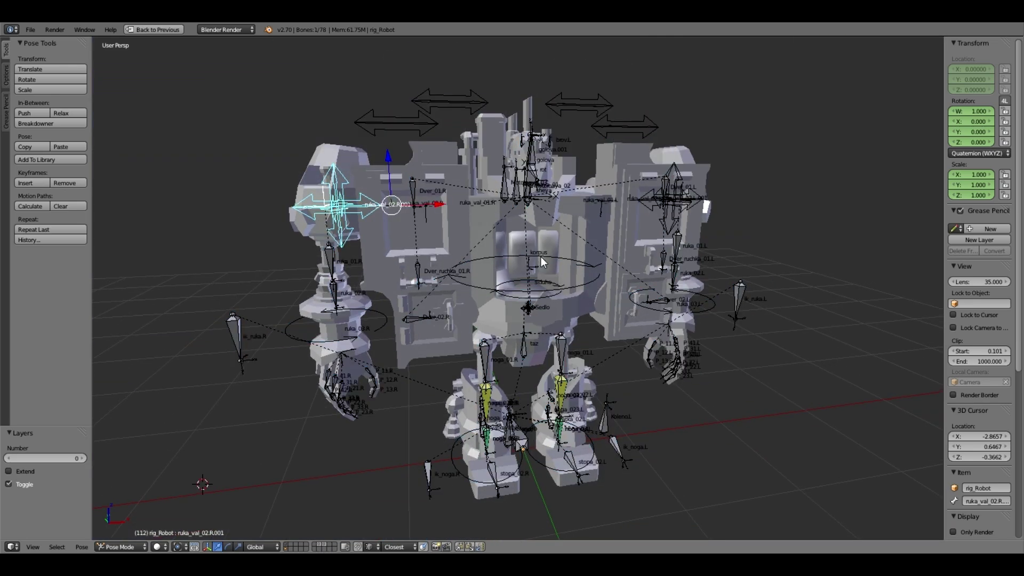
- Try rotating the ruka_val_02.R.001, ruka_03.R and ruka_01.R arm controls, and try moving ruka_01.R, cancelling each transform
key("r")
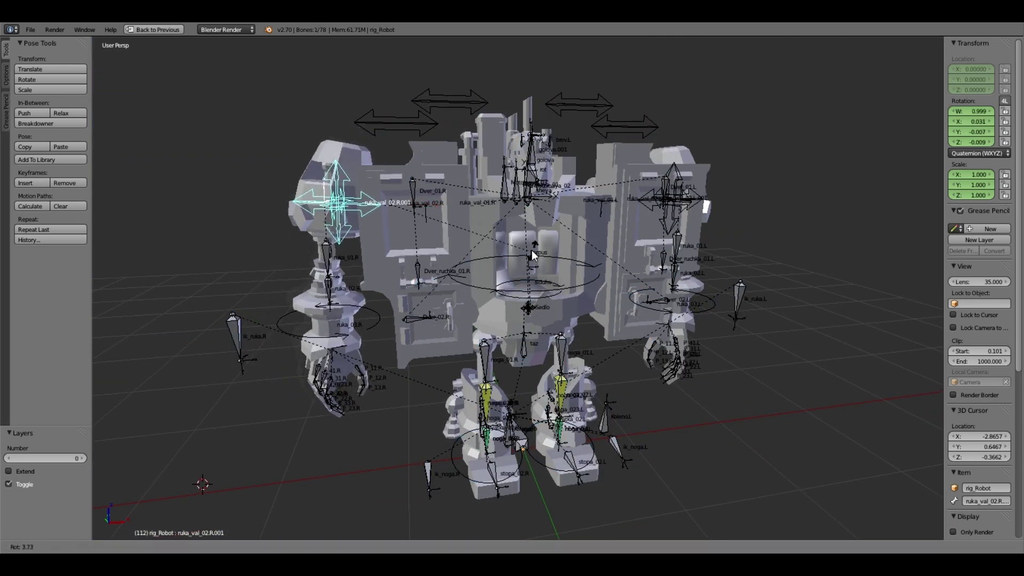
right_click(532, 250)
right_click(381, 331)
key("r")
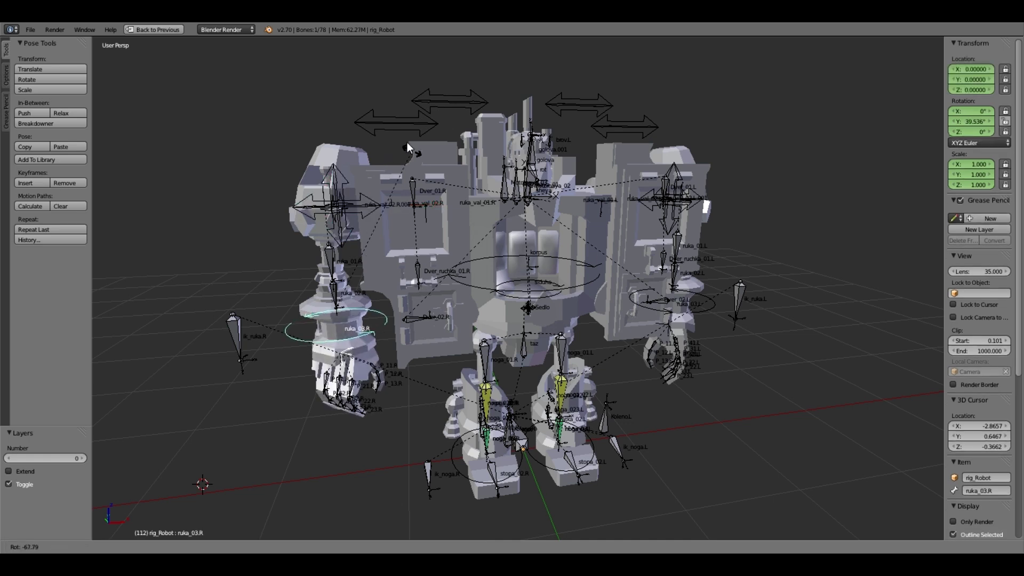
key("r")
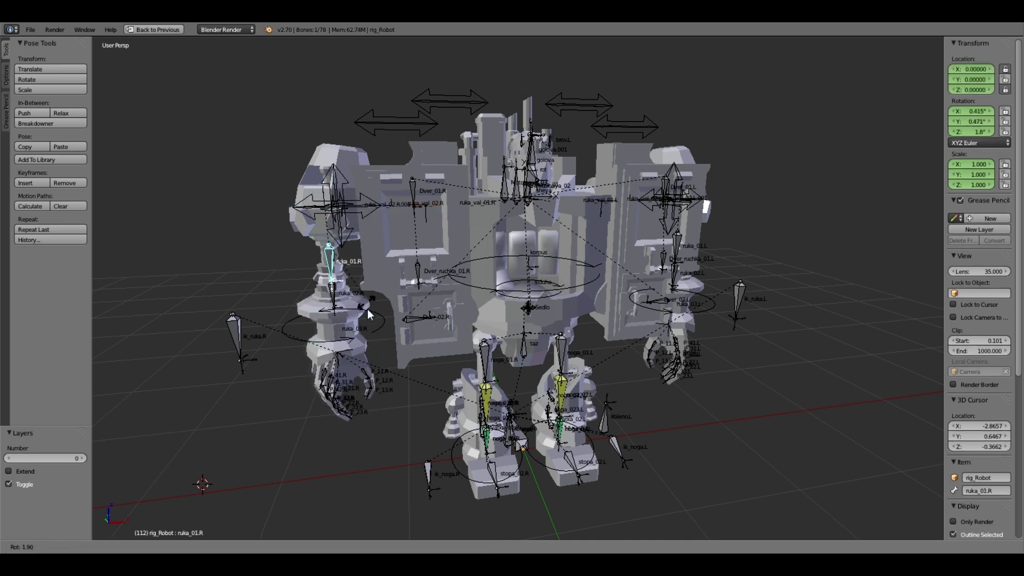
right_click(381, 316)
key("g")
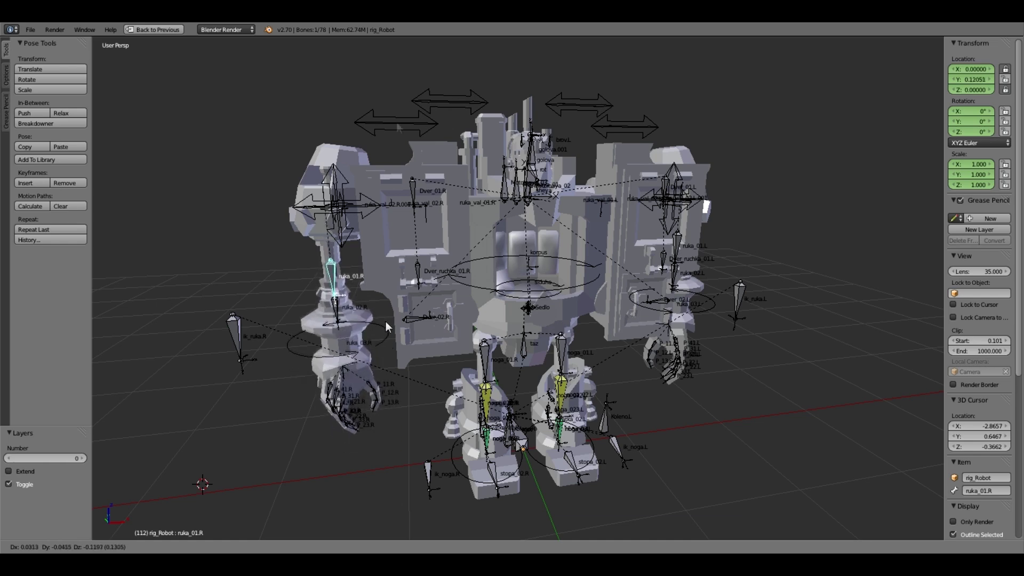
key("Escape")
- Try moving the ruka_val_02.R arrow control from the robot's back side, and slightly move the arrow control beside it
right_click(384, 231)
middle_click_drag(393, 233, 625, 243)
key("g")
right_click(596, 100)
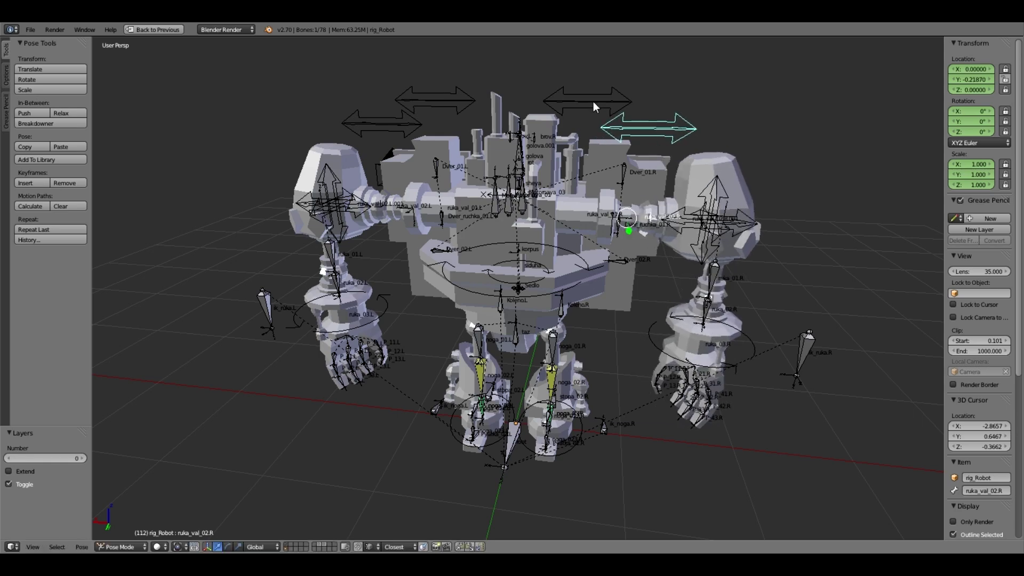
right_click(592, 101)
key("g")
left_click(592, 107)
- Try raising the robot's right foot with the noga_ik.R control, and cancel the move
middle_click_drag(593, 108, 539, 481)
right_click(540, 480)
key("g")
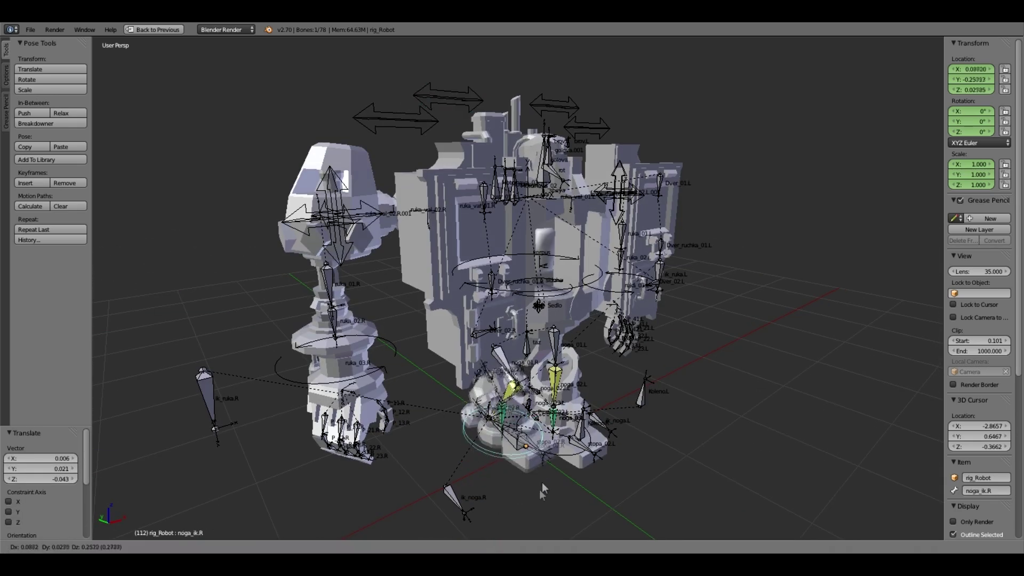
right_click(589, 370)
- Try turning the robot's upper body with the korpus control, and cancel the rotation
middle_click_drag(589, 370, 621, 315)
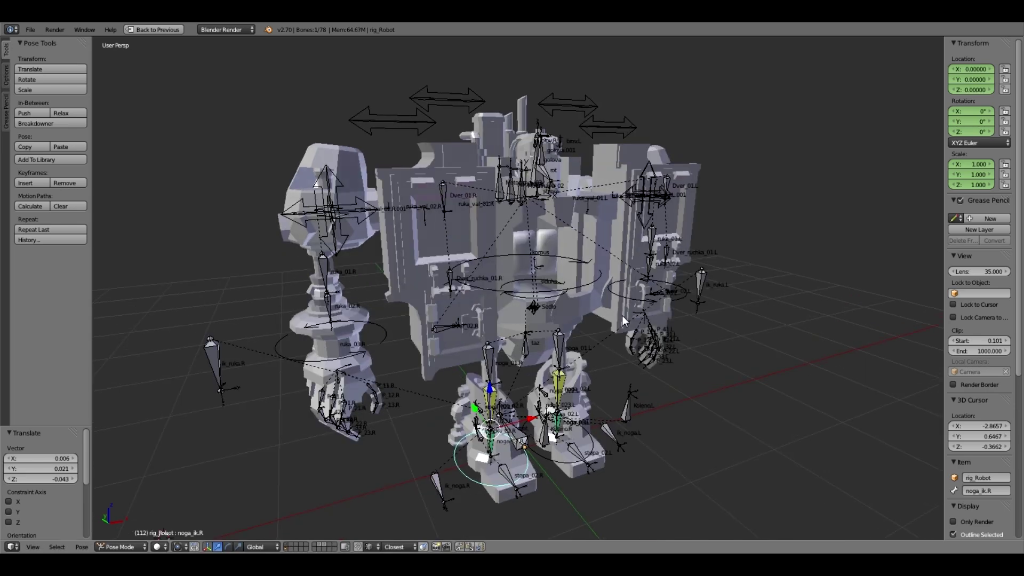
right_click(622, 316)
key("r")
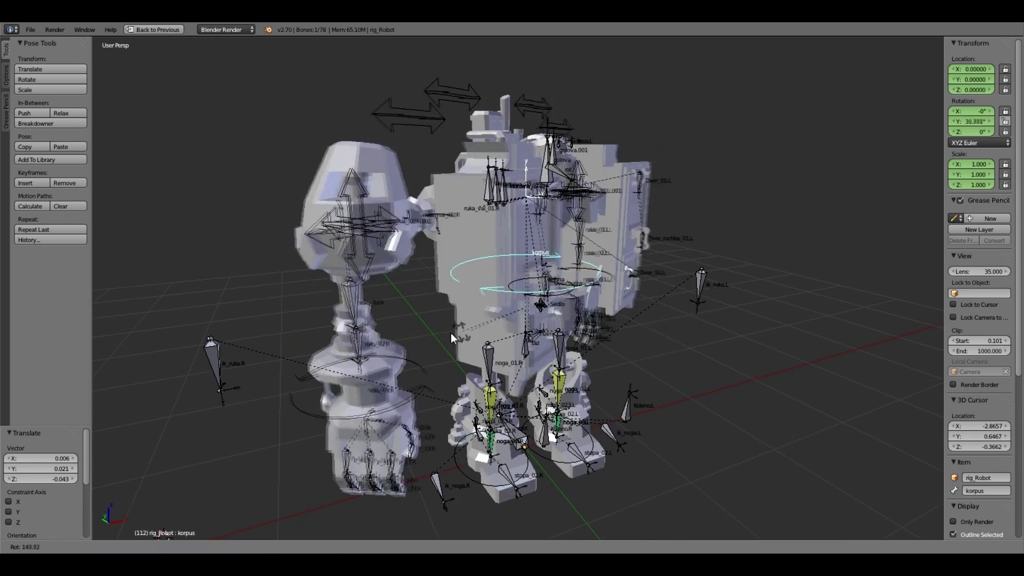
right_click(476, 329)
- Try moving the siduha seat control without keeping the move, and rotate the control 180° about the global Z axis
right_click(595, 294)
key("g")
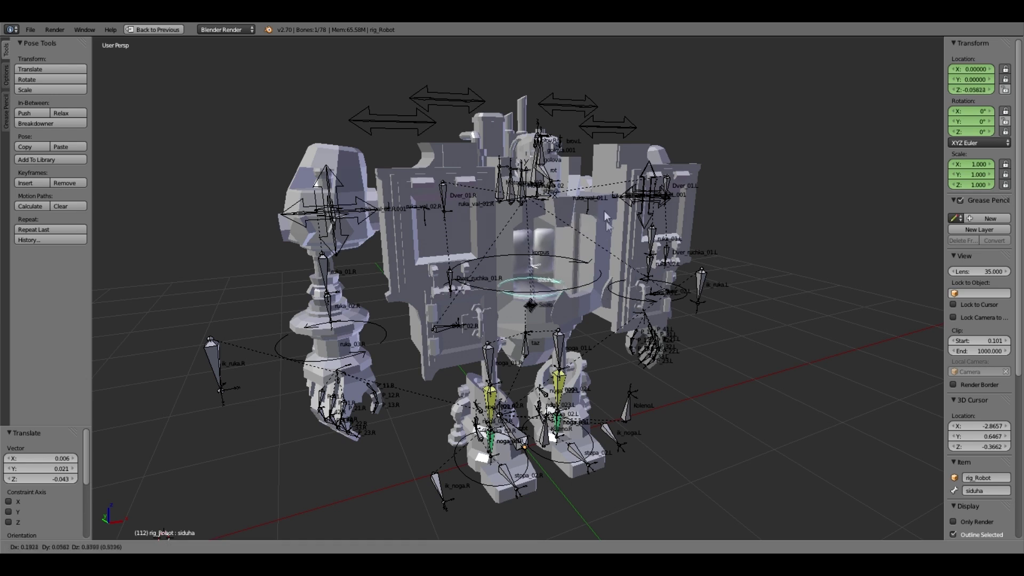
right_click(618, 300)
key("r")
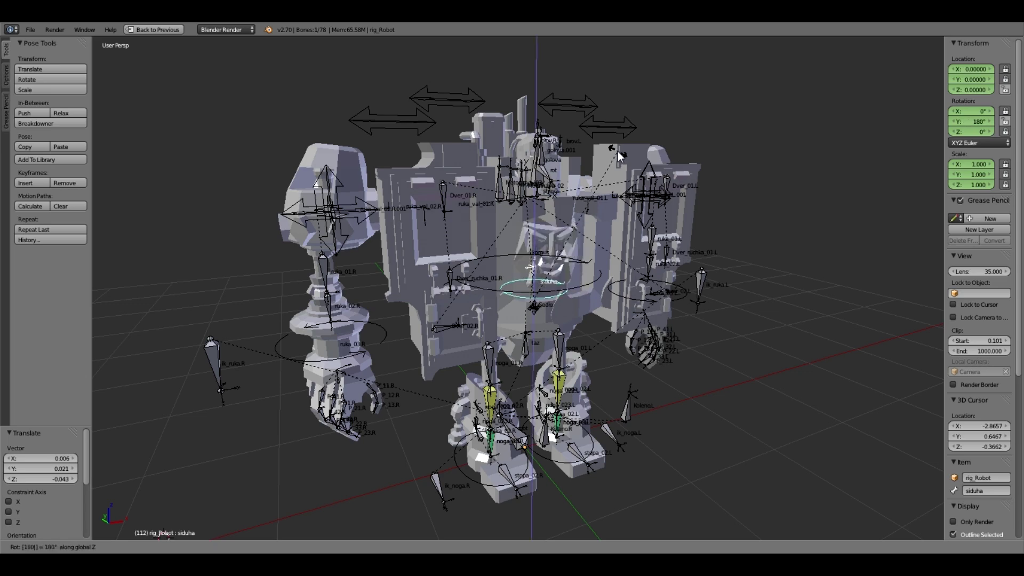
key("Return")
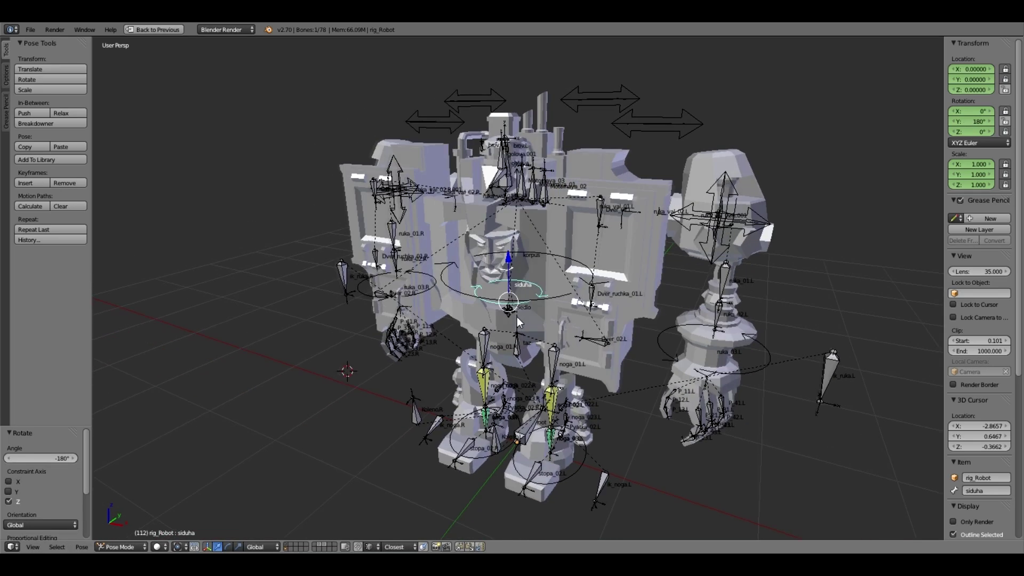